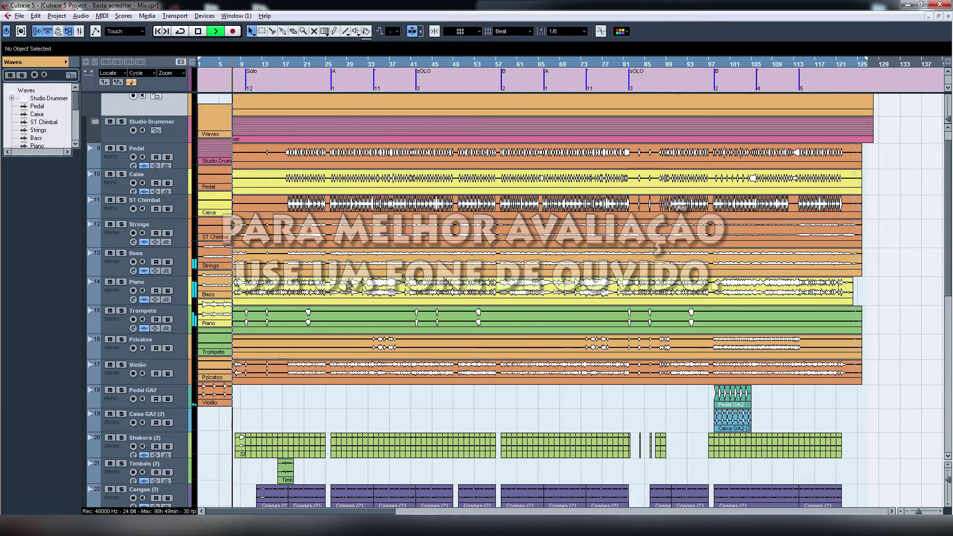
- Expand the Studio Drummer folder and look through the project's tracks from the drums down to the vocals
{"action": "scroll", "coordinate": [121, 180], "scroll_direction": "up", "scroll_amount": 1}
{"action": "left_click", "coordinate": [95, 142]}
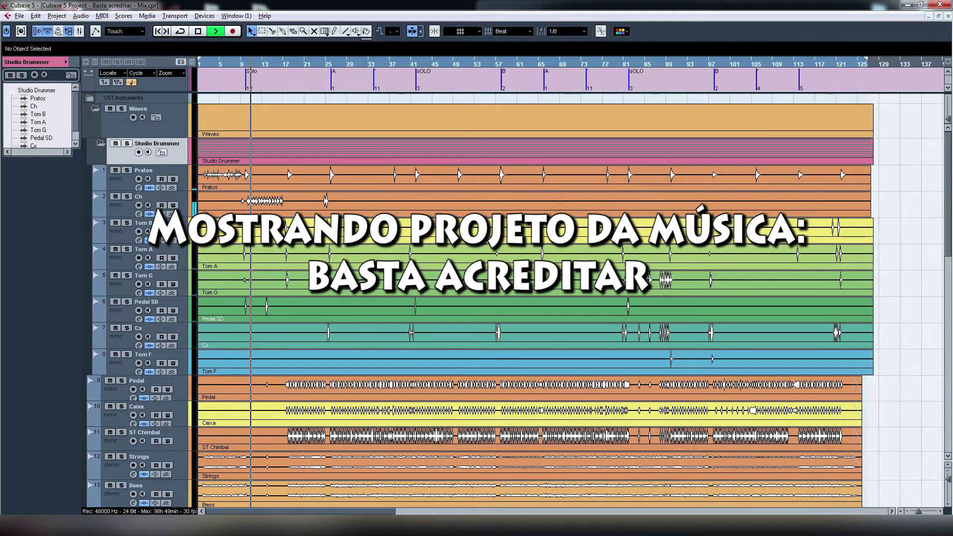
{"action": "scroll", "coordinate": [390, 305], "scroll_direction": "down", "scroll_amount": 4}
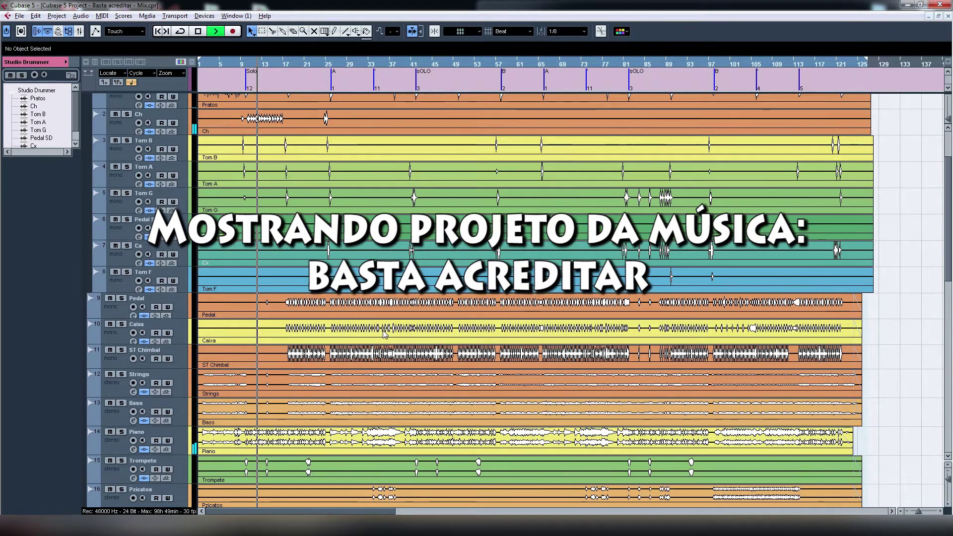
{"action": "scroll", "coordinate": [391, 309], "scroll_direction": "down", "scroll_amount": 1}
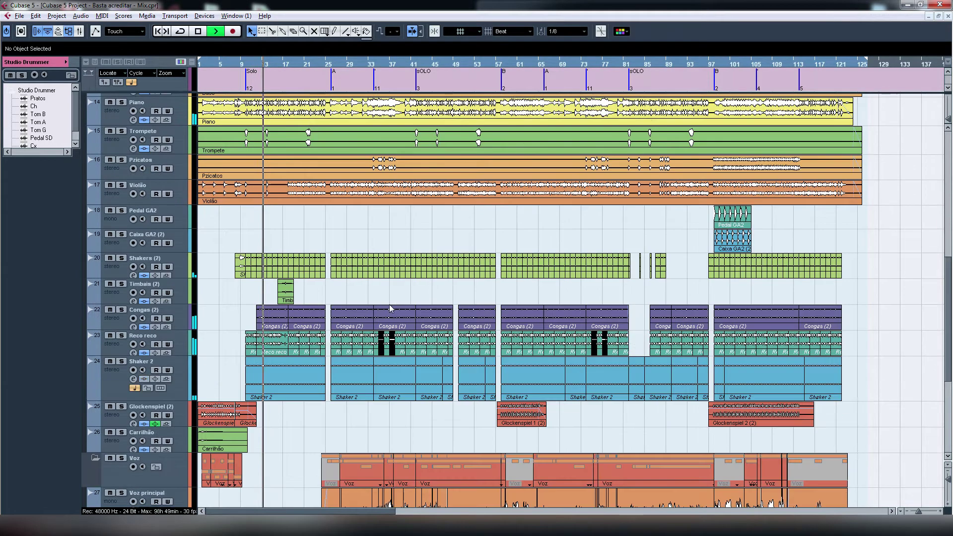
{"action": "scroll", "coordinate": [390, 307], "scroll_direction": "down", "scroll_amount": 3}
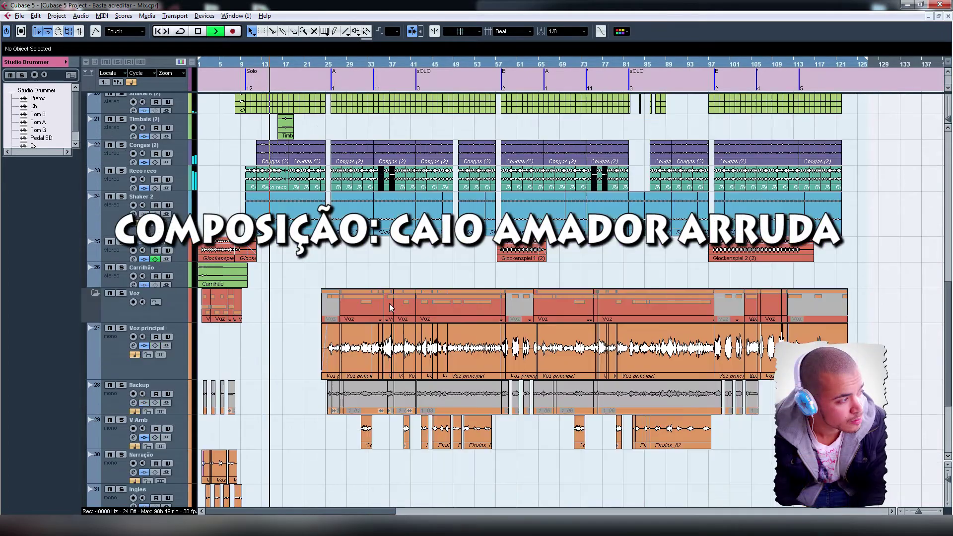
{"action": "scroll", "coordinate": [389, 300], "scroll_direction": "up", "scroll_amount": 3}
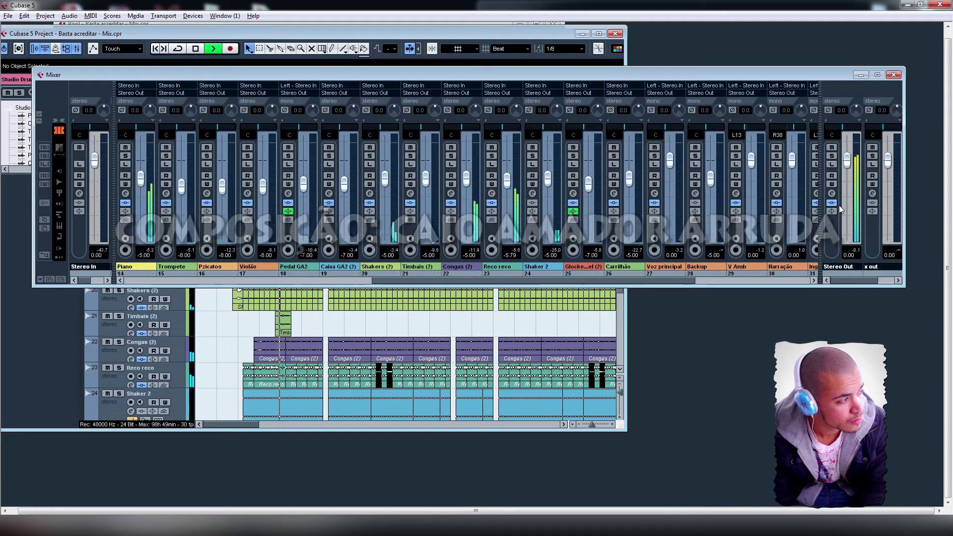
- Inspect the Slate Digital FG-X insert on the Stereo Out channel and return to the maximized project window
{"action": "left_click", "coordinate": [832, 193]}
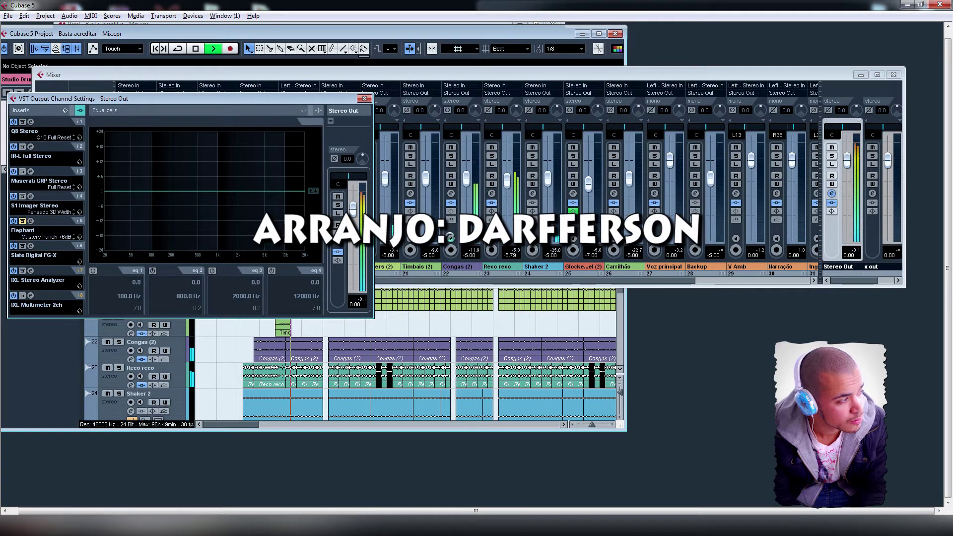
{"action": "left_click", "coordinate": [31, 247]}
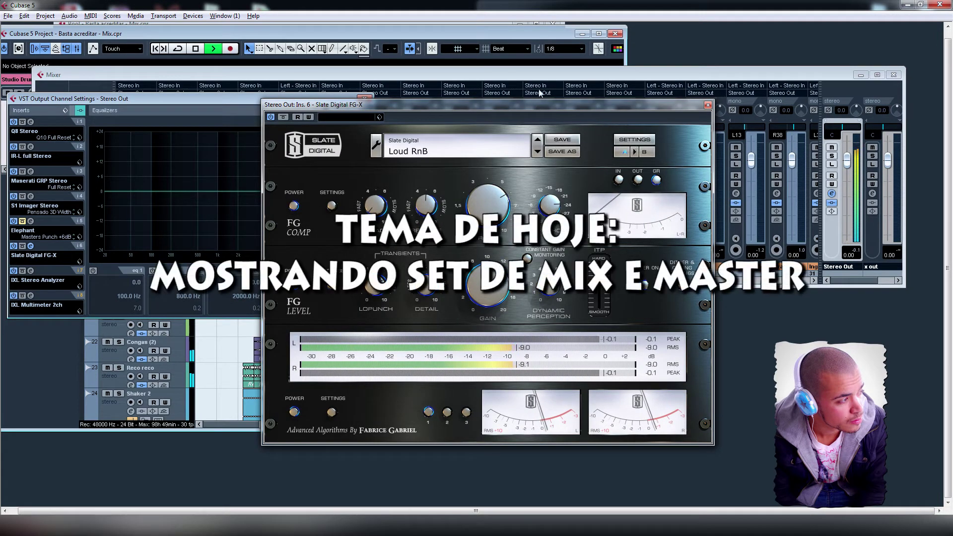
{"action": "left_click", "coordinate": [366, 98]}
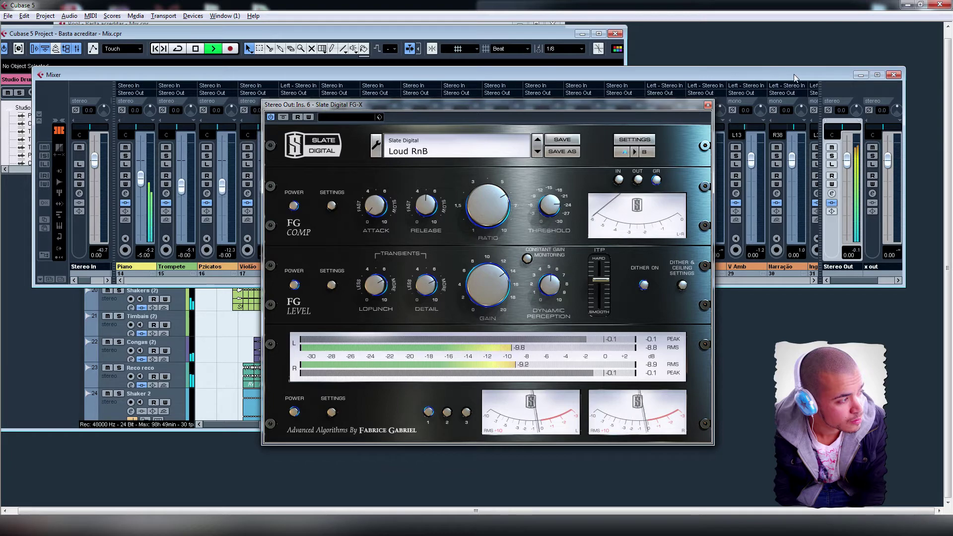
{"action": "left_click", "coordinate": [894, 75]}
{"action": "double_click", "coordinate": [552, 32]}
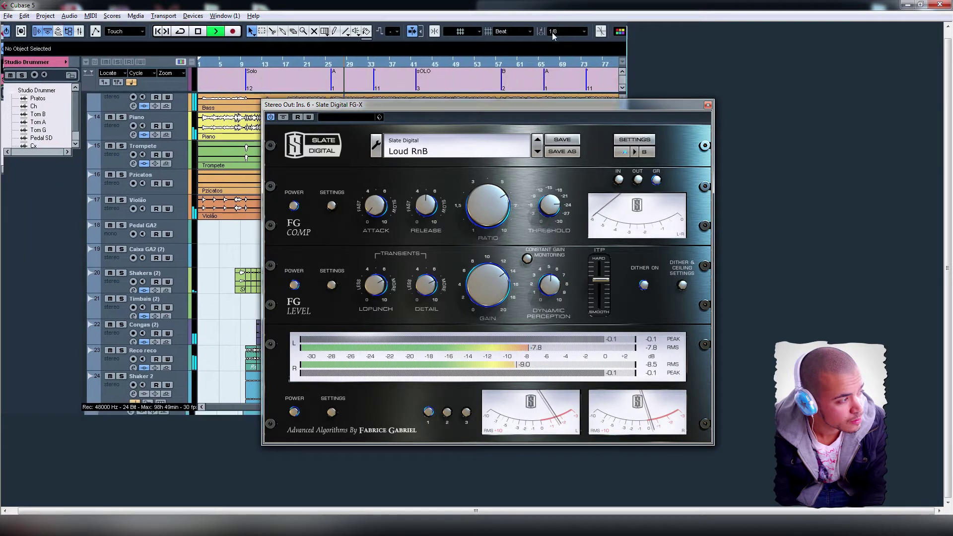
{"action": "left_click", "coordinate": [708, 106]}
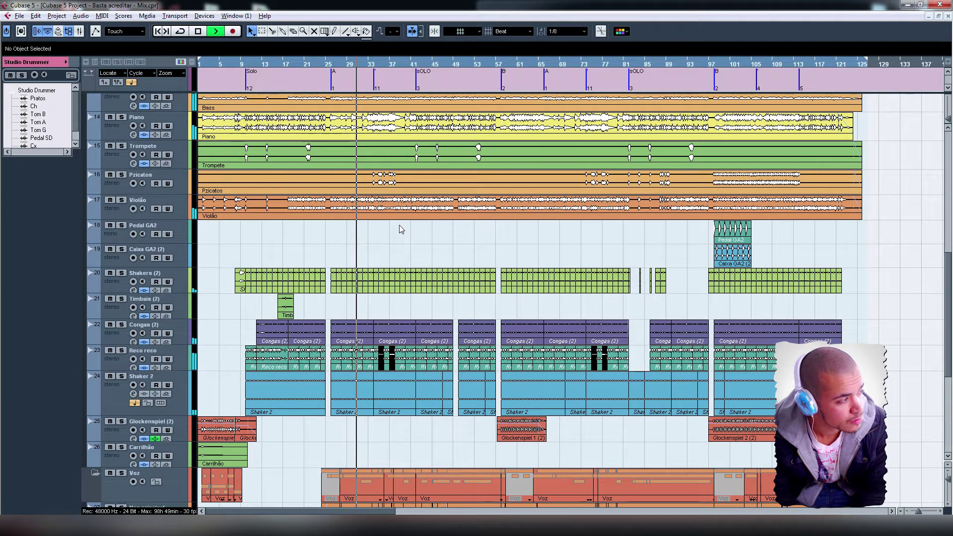
- Select the Pzicatos track to show its inserts and review the arrangement from the drum tracks to the vocals
{"action": "left_click", "coordinate": [180, 175]}
{"action": "scroll", "coordinate": [353, 253], "scroll_direction": "up", "scroll_amount": 3}
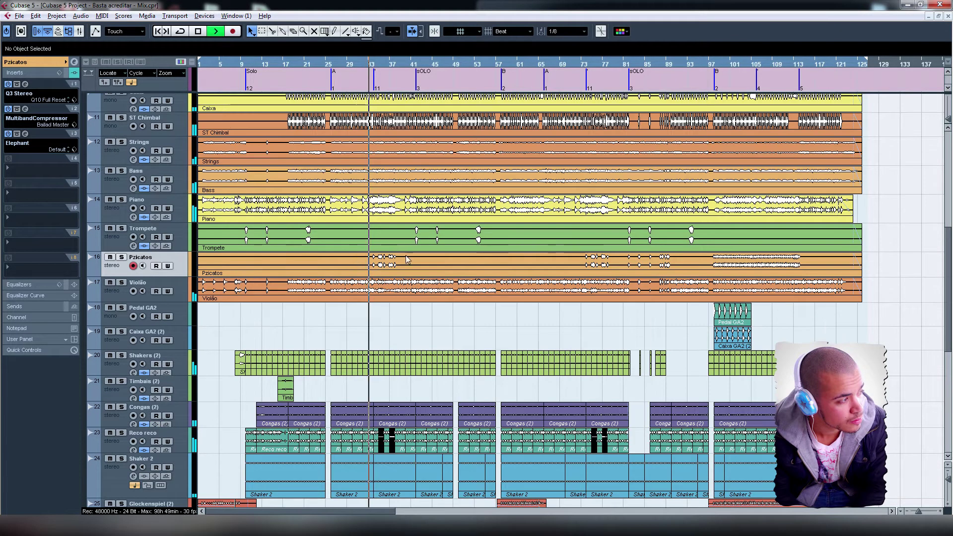
{"action": "left_click_drag", "start_coordinate": [947, 271], "coordinate": [949, 262]}
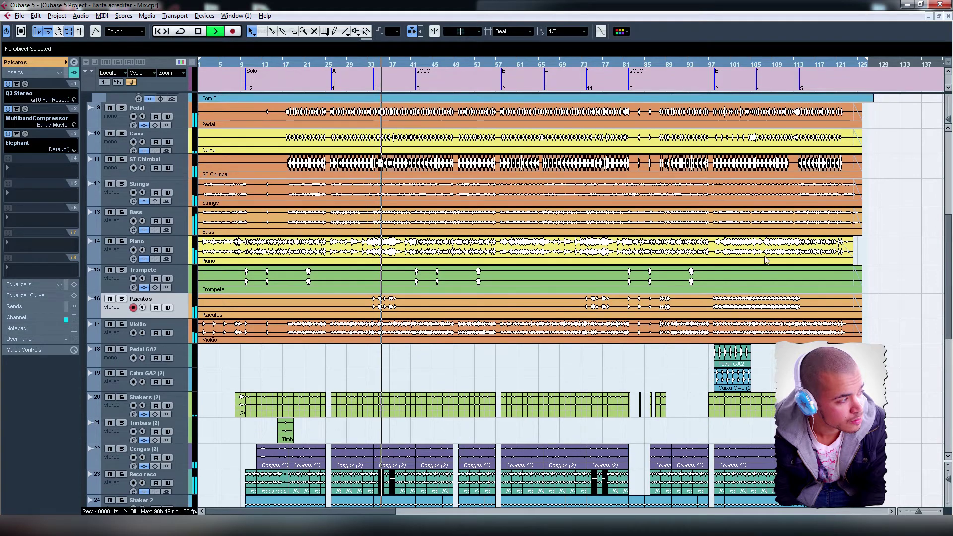
{"action": "scroll", "coordinate": [670, 258], "scroll_direction": "up", "scroll_amount": 3}
{"action": "scroll", "coordinate": [540, 254], "scroll_direction": "up", "scroll_amount": 7}
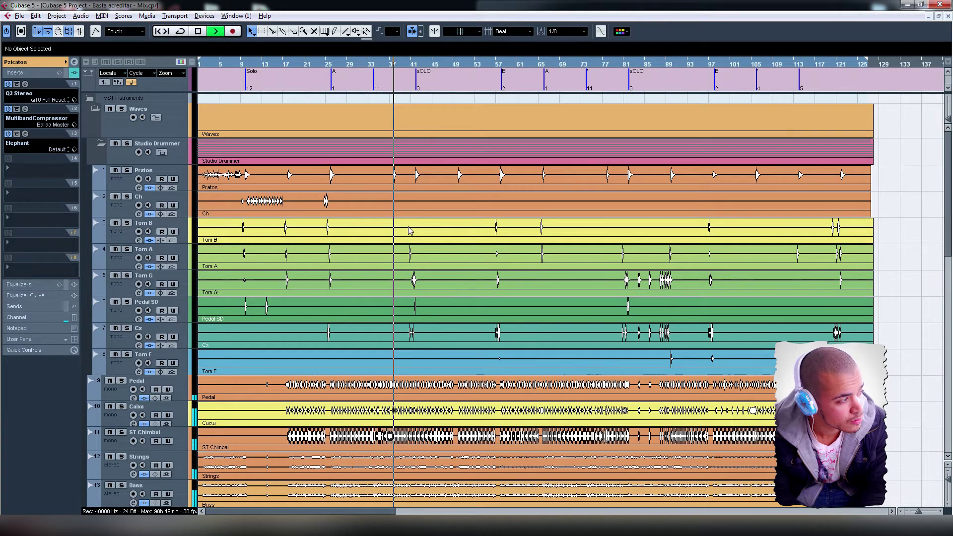
{"action": "scroll", "coordinate": [441, 252], "scroll_direction": "down", "scroll_amount": 6}
{"action": "scroll", "coordinate": [442, 252], "scroll_direction": "down", "scroll_amount": 8}
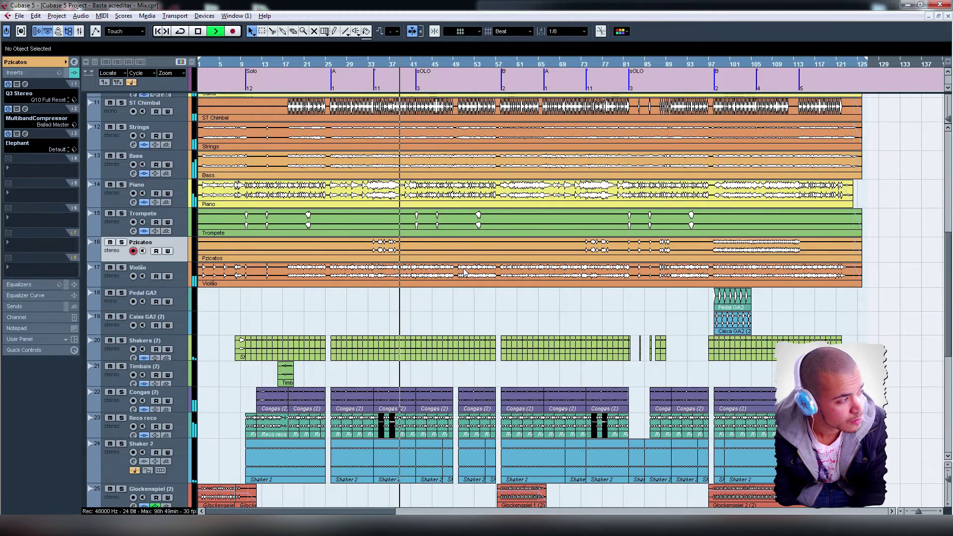
{"action": "scroll", "coordinate": [465, 272], "scroll_direction": "down", "scroll_amount": 5}
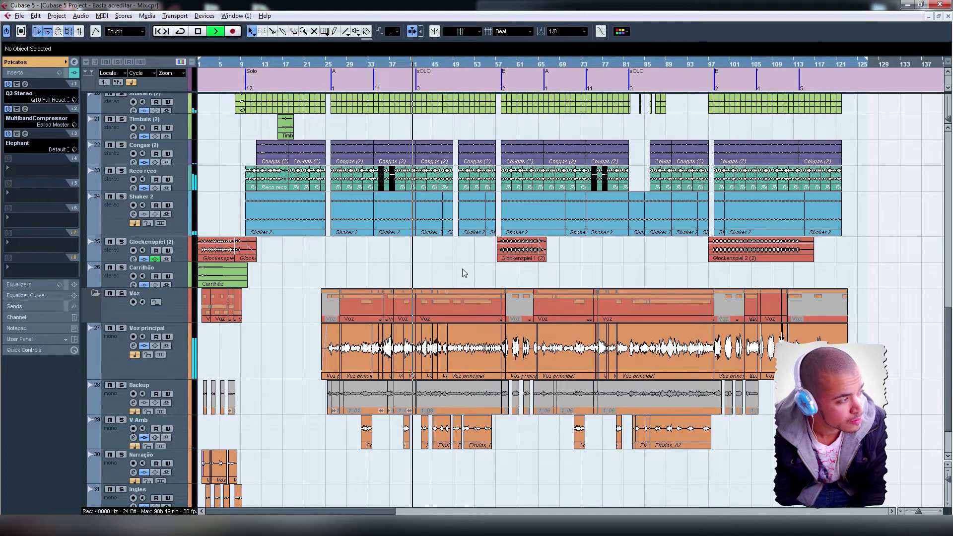
{"action": "scroll", "coordinate": [463, 269], "scroll_direction": "down", "scroll_amount": 3}
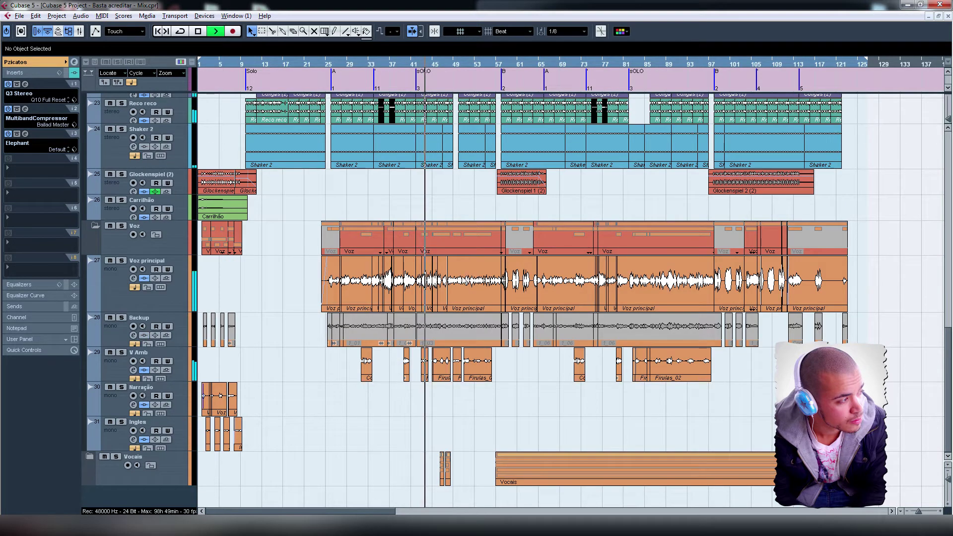
- Expand the Vocais folder to view its backing vocal tracks V 1 to V5
{"action": "left_click", "coordinate": [90, 456]}
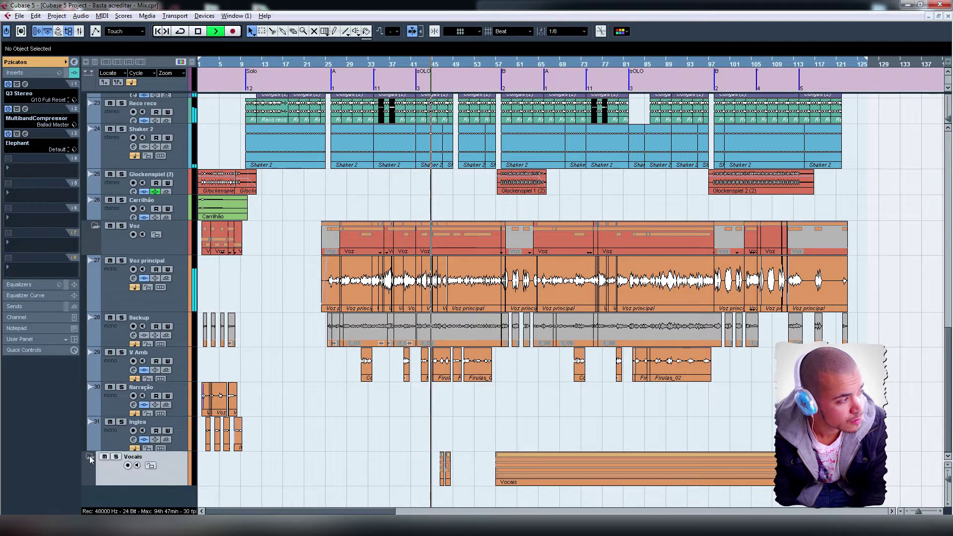
{"action": "scroll", "coordinate": [291, 381], "scroll_direction": "down", "scroll_amount": 2}
{"action": "scroll", "coordinate": [291, 382], "scroll_direction": "down", "scroll_amount": 2}
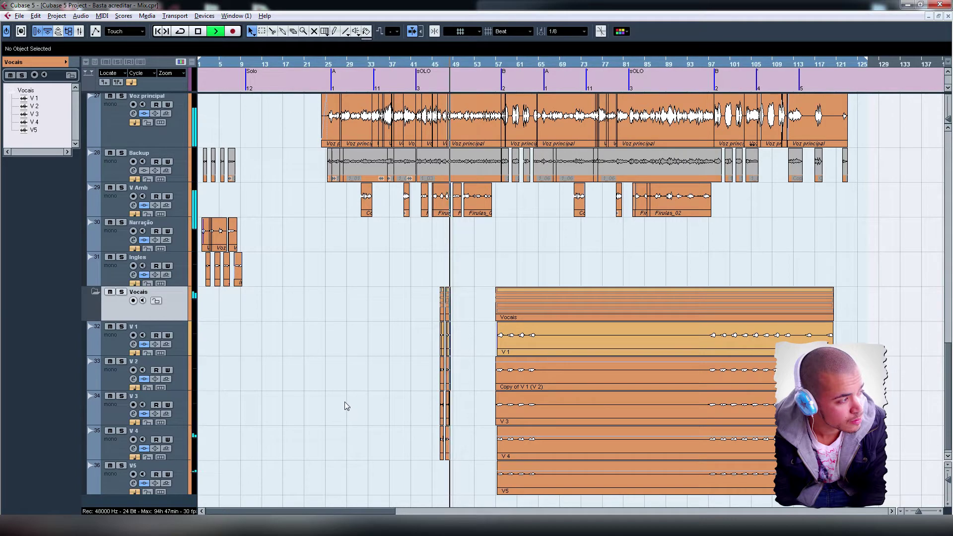
- Look back through the arrangement from the vocal tracks up to the Studio Drummer folder
{"action": "scroll", "coordinate": [345, 401], "scroll_direction": "up", "scroll_amount": 4}
{"action": "scroll", "coordinate": [373, 396], "scroll_direction": "up", "scroll_amount": 3}
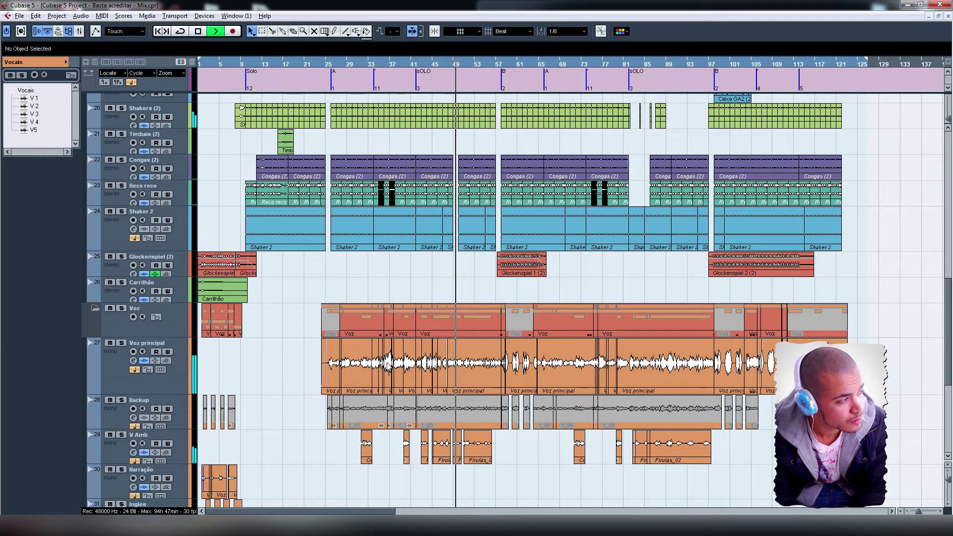
{"action": "scroll", "coordinate": [386, 362], "scroll_direction": "up", "scroll_amount": 3}
{"action": "scroll", "coordinate": [380, 364], "scroll_direction": "up", "scroll_amount": 3}
{"action": "scroll", "coordinate": [385, 364], "scroll_direction": "up", "scroll_amount": 3}
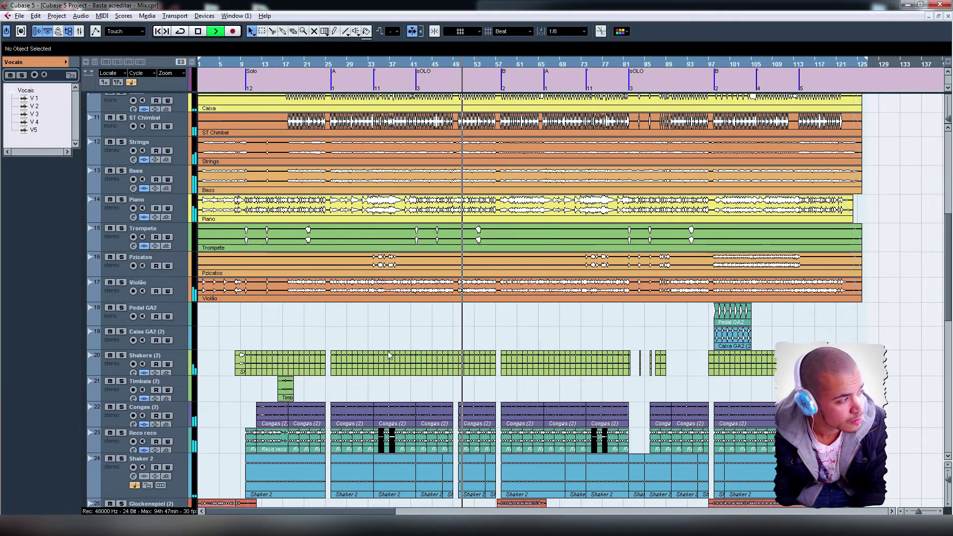
{"action": "scroll", "coordinate": [418, 348], "scroll_direction": "up", "scroll_amount": 3}
{"action": "scroll", "coordinate": [417, 356], "scroll_direction": "up", "scroll_amount": 3}
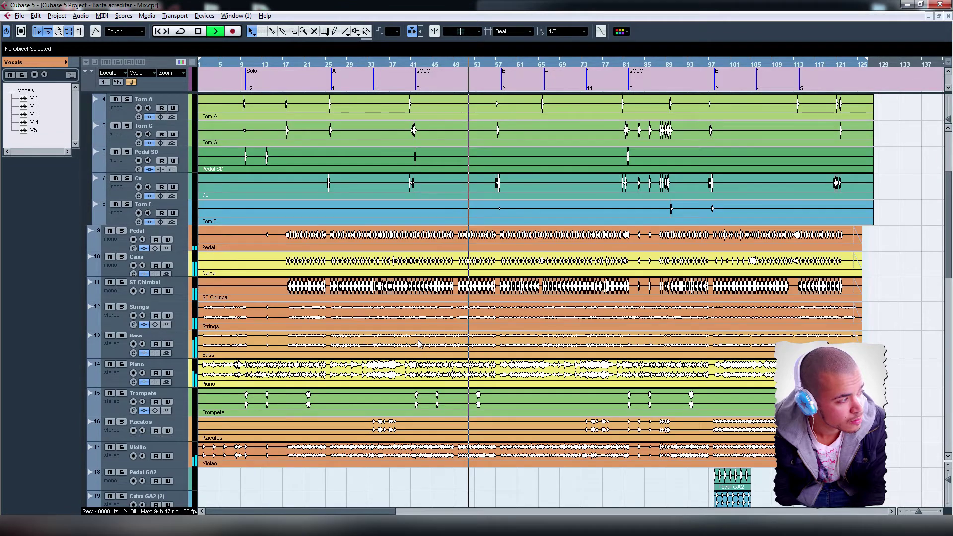
{"action": "scroll", "coordinate": [418, 350], "scroll_direction": "up", "scroll_amount": 3}
{"action": "scroll", "coordinate": [419, 343], "scroll_direction": "up", "scroll_amount": 3}
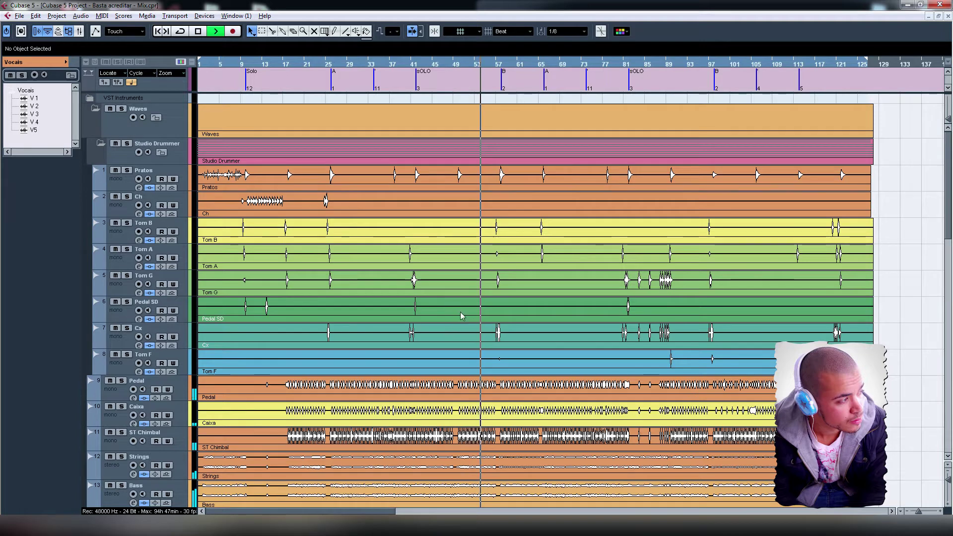
- Open the mixer, check the Stereo Out channel's insert chain and FG-X meters, and return to the full-size project window
{"action": "key", "text": "F3"}
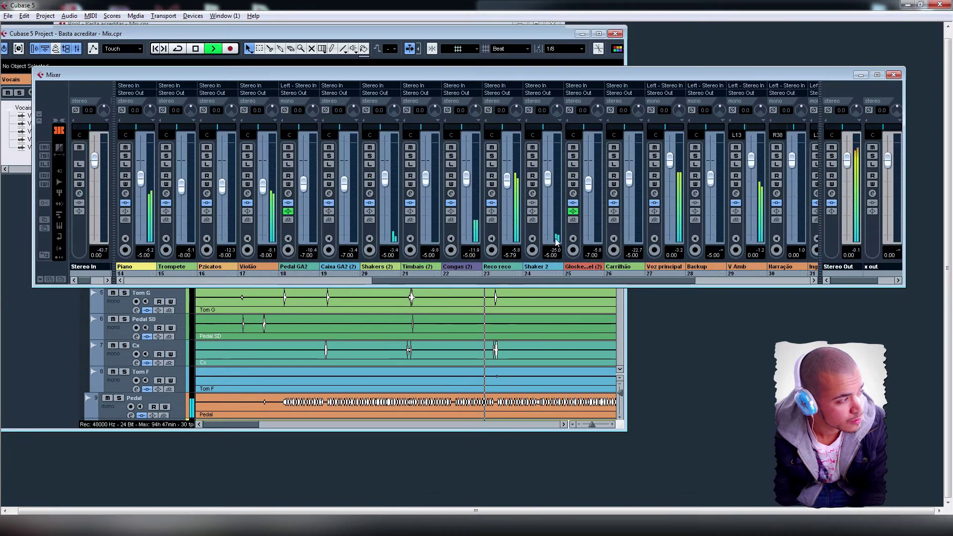
{"action": "left_click", "coordinate": [832, 193]}
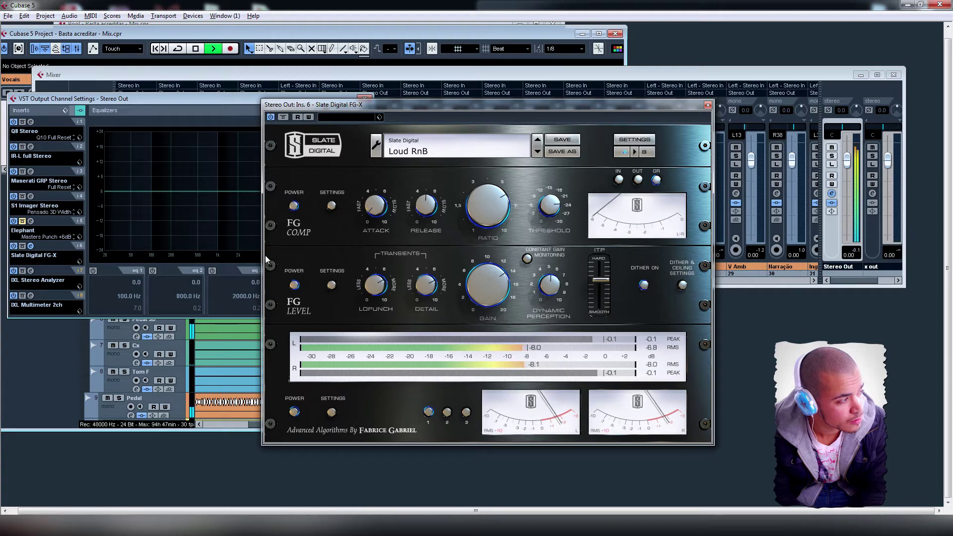
{"action": "left_click", "coordinate": [708, 106]}
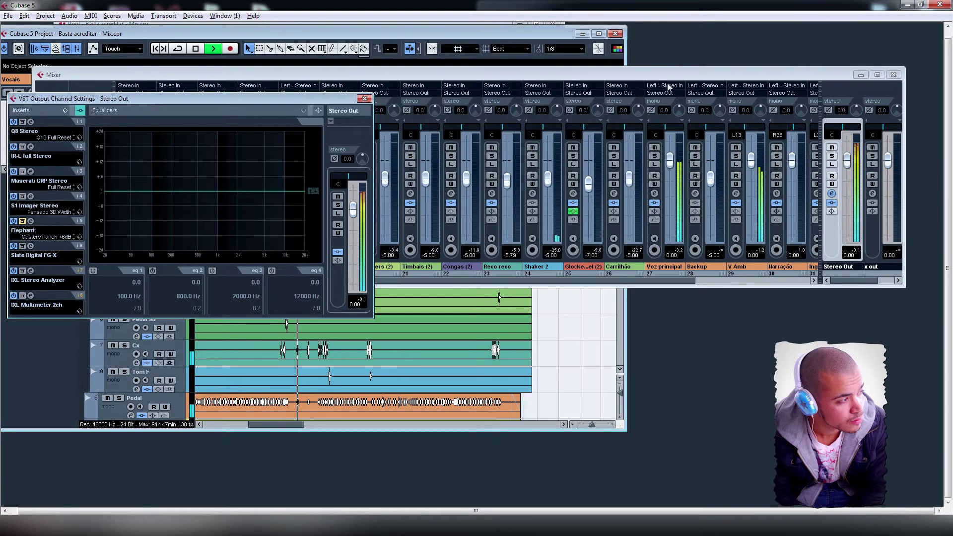
{"action": "left_click", "coordinate": [544, 71]}
{"action": "left_click", "coordinate": [599, 33]}
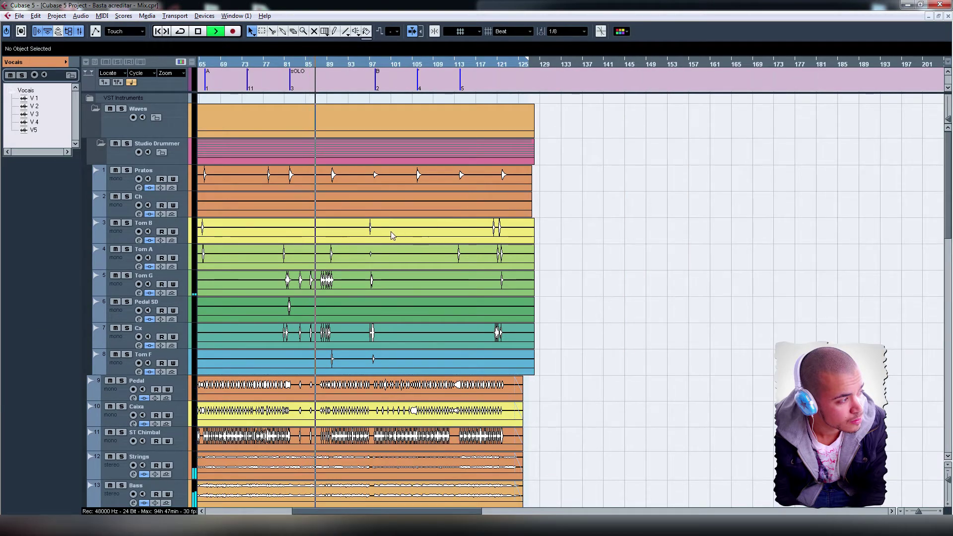
- Examine the second half of the song at a closer zoom across the drum, instrument and percussion tracks
{"action": "scroll", "coordinate": [397, 231], "scroll_direction": "left", "scroll_amount": 5}
{"action": "scroll", "coordinate": [497, 233], "scroll_direction": "down", "scroll_amount": 1}
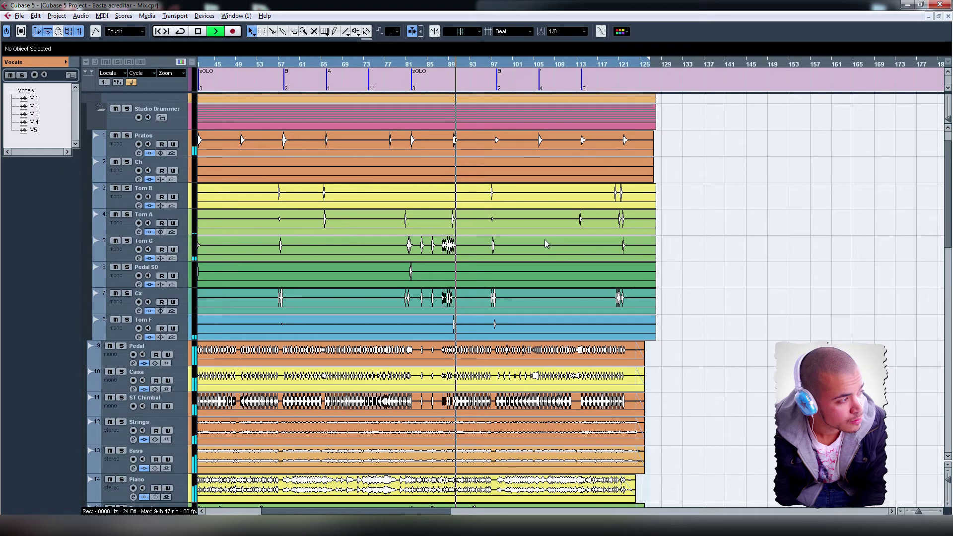
{"action": "scroll", "coordinate": [542, 241], "scroll_direction": "up", "scroll_amount": 1}
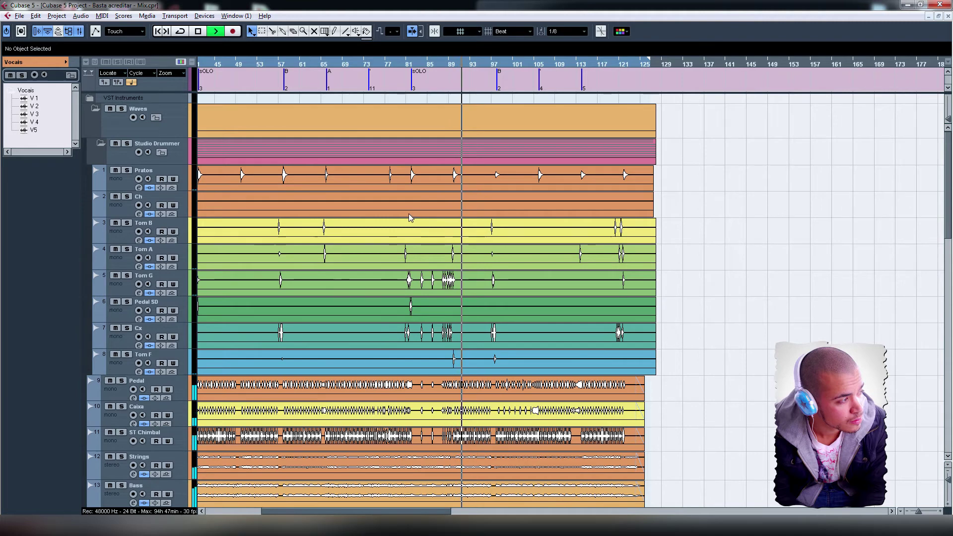
{"action": "key", "text": "h"}
{"action": "key", "text": "h"}
{"action": "scroll", "coordinate": [678, 247], "scroll_direction": "down", "scroll_amount": 6}
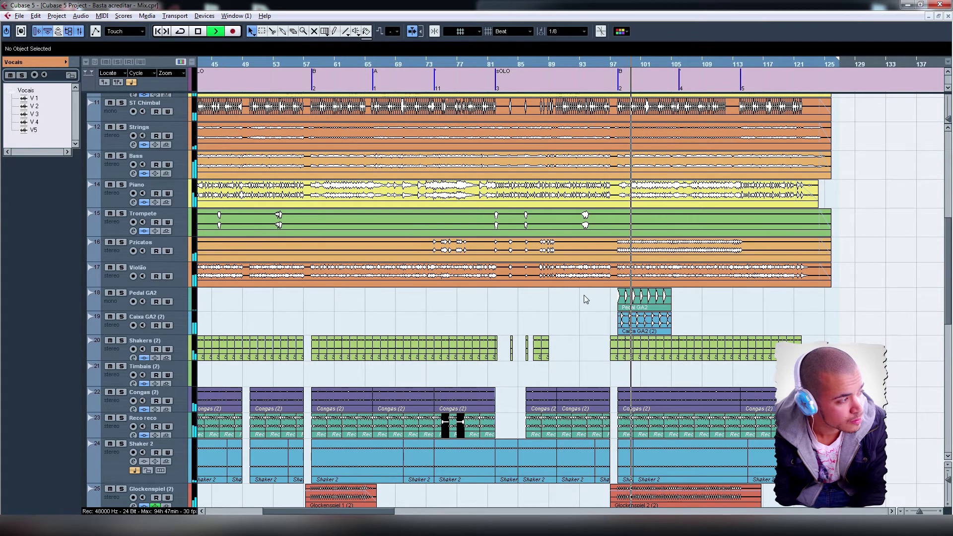
{"action": "left_click_drag", "start_coordinate": [595, 297], "coordinate": [523, 321]}
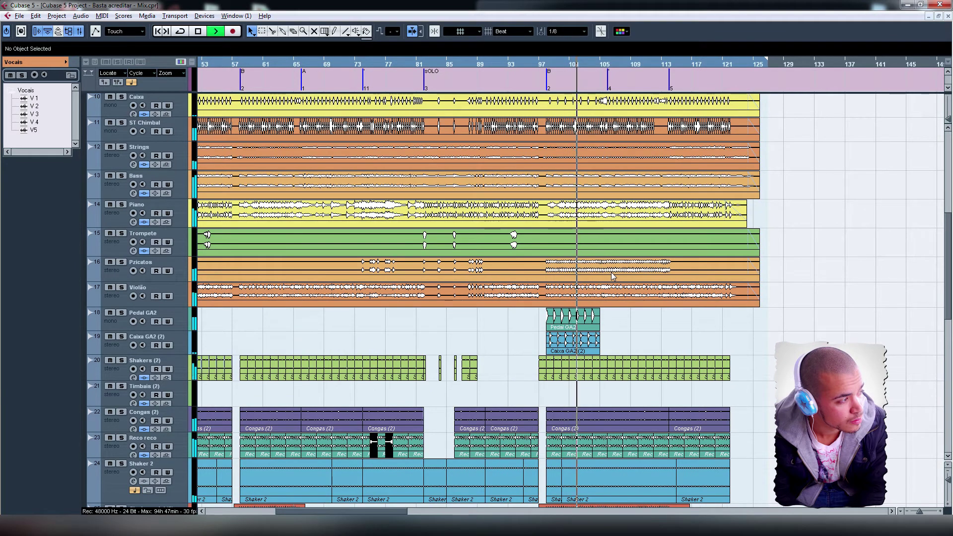
- Review the insert effects of the Caixa track and of each drum track in turn from Pratos to Pedal
{"action": "left_click", "coordinate": [185, 117]}
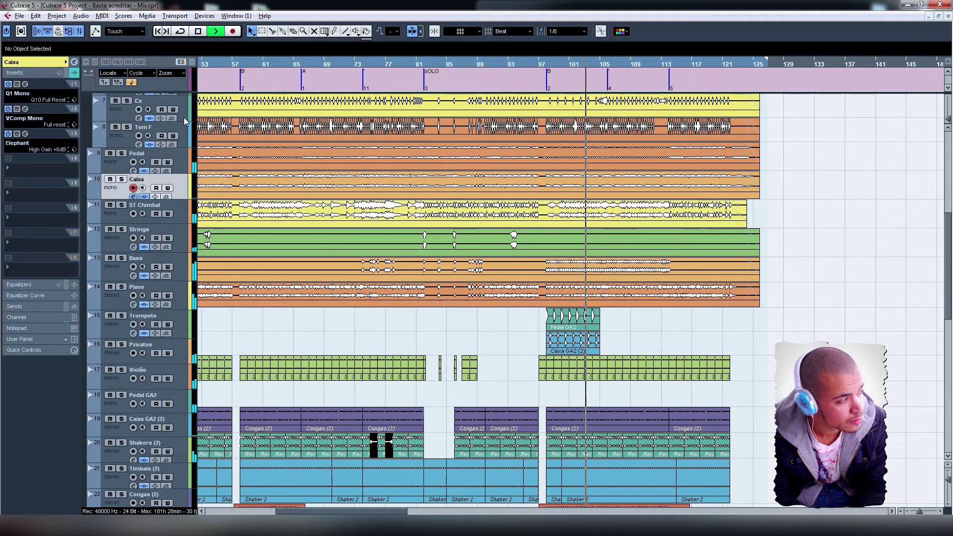
{"action": "scroll", "coordinate": [183, 117], "scroll_direction": "up", "scroll_amount": 6}
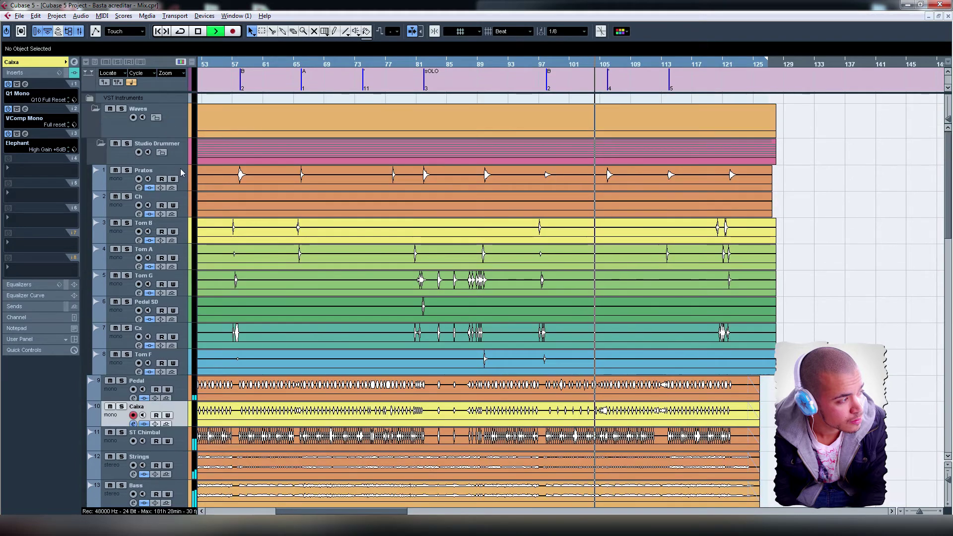
{"action": "left_click", "coordinate": [180, 172]}
{"action": "key", "text": "Down"}
{"action": "key", "text": "Down"}
{"action": "key", "text": "Down"}
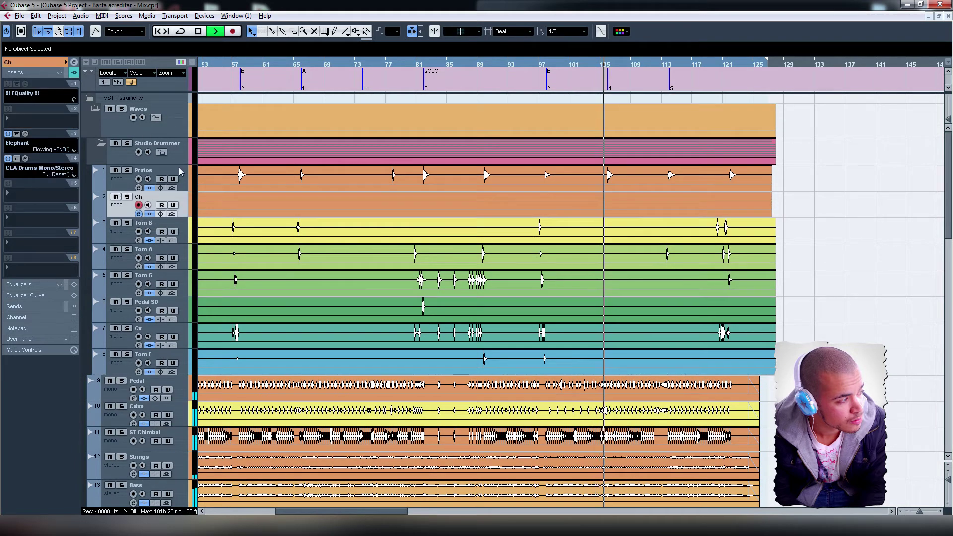
{"action": "key", "text": "Down"}
{"action": "key", "text": "Down"}
{"action": "key", "text": "Down"}
{"action": "key", "text": "Down"}
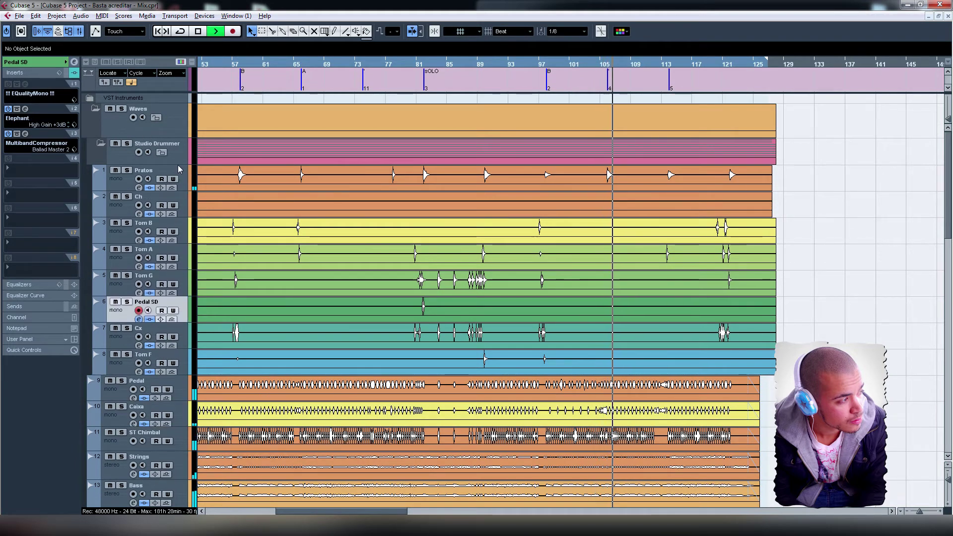
{"action": "key", "text": "Down"}
{"action": "key", "text": "Down"}
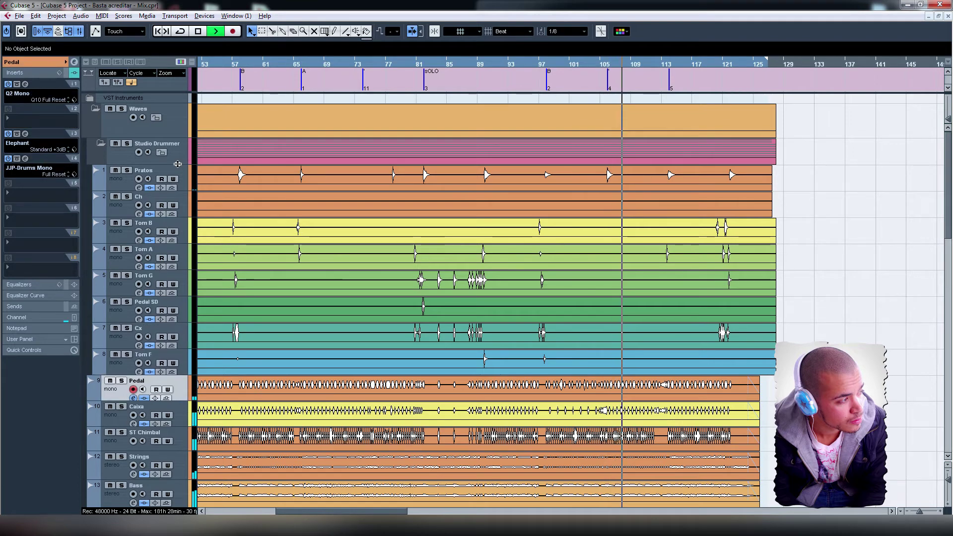
- Review the insert effects of each track in turn from Caixa through Strings, Bass, Piano, Trompete, Pzicatos and Violão to Caixa GA2 (2)
{"action": "key", "text": "Down"}
{"action": "key", "text": "Down"}
{"action": "key", "text": "Down"}
{"action": "key", "text": "Down"}
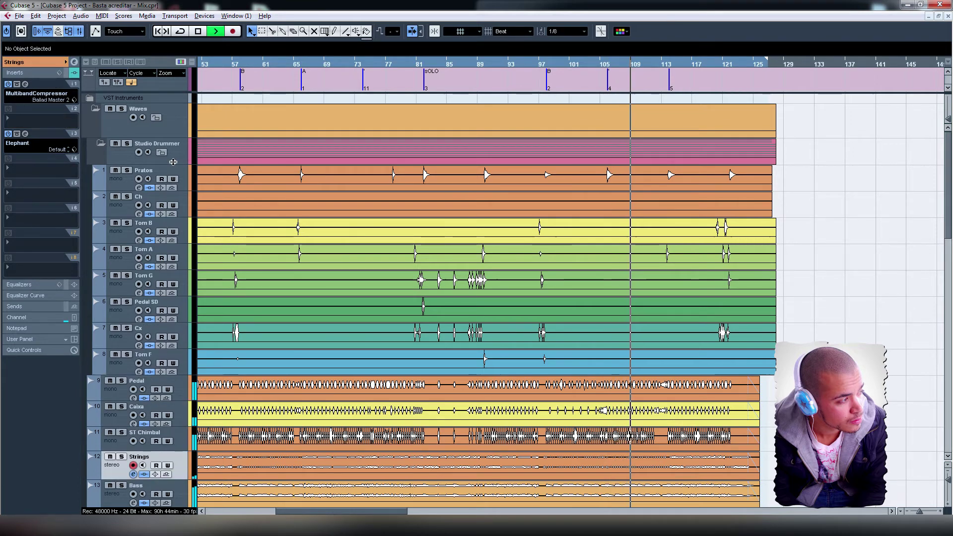
{"action": "key", "text": "Down"}
{"action": "key", "text": "Down"}
{"action": "key", "text": "Down"}
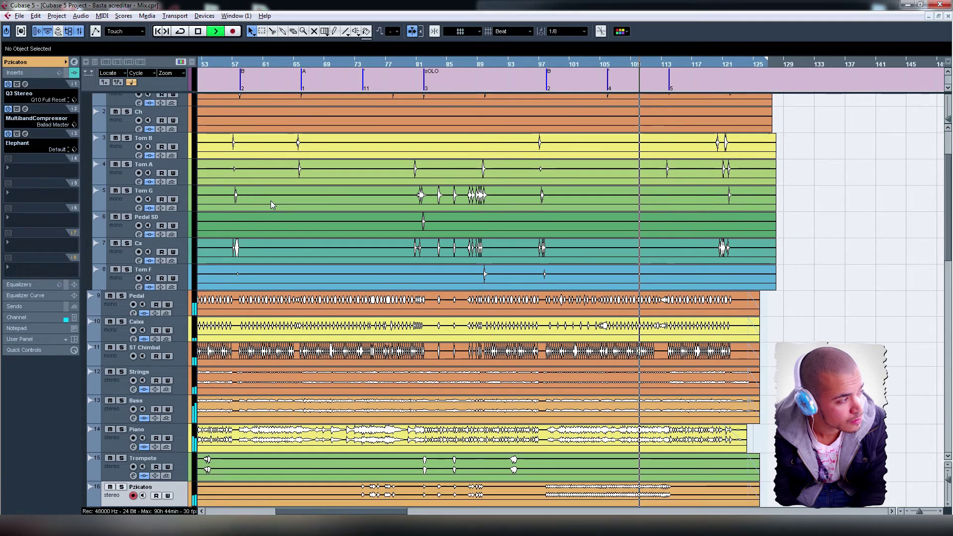
{"action": "key", "text": "Down"}
{"action": "key", "text": "Down"}
{"action": "key", "text": "Down"}
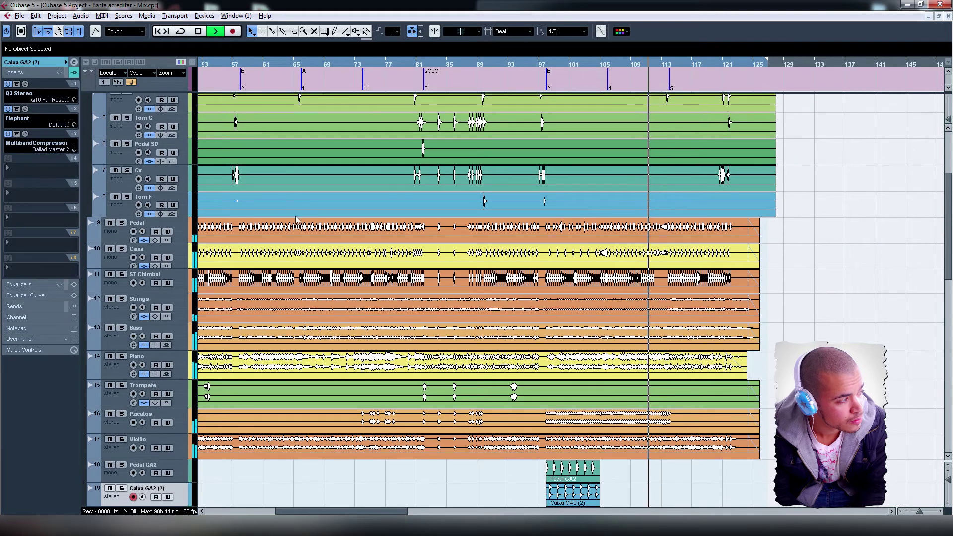
- Review the insert effects of the percussion tracks in turn from Shakers (2) through Congas (2) and Shaker 2 to Glockenspiel (2)
{"action": "key", "text": "Down"}
{"action": "key", "text": "Down"}
{"action": "key", "text": "Down"}
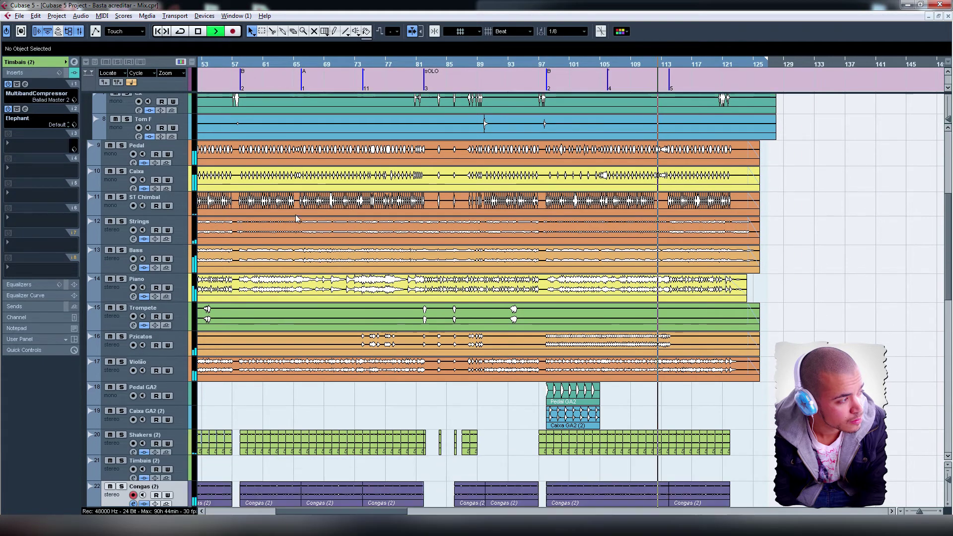
{"action": "key", "text": "Down"}
{"action": "key", "text": "Down"}
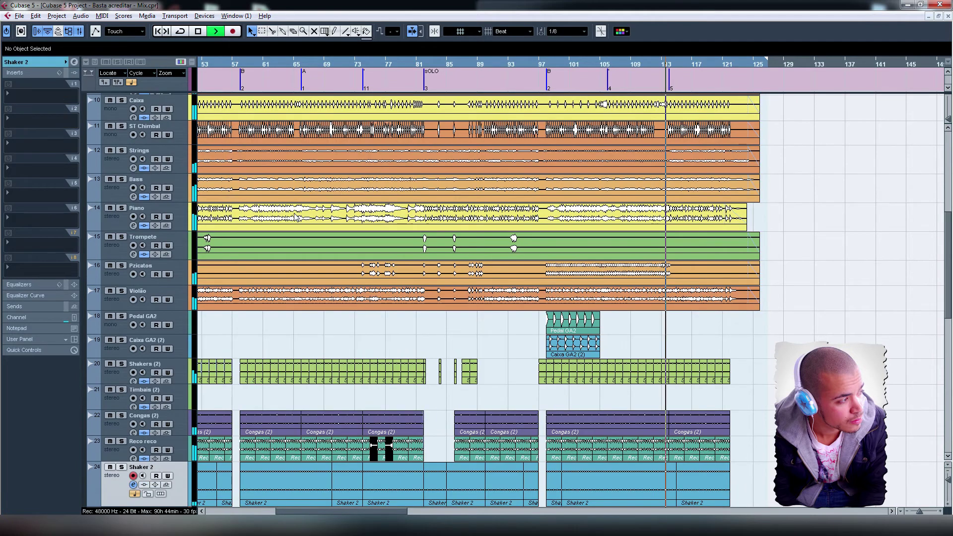
{"action": "key", "text": "Down"}
{"action": "key", "text": "Down"}
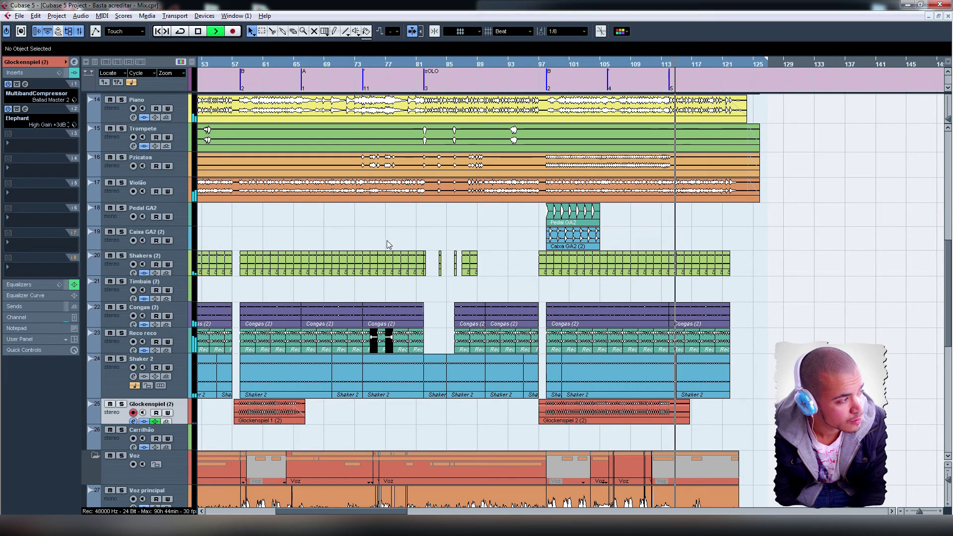
- Review the insert effects of the vocal tracks from Voz principal through V Amb and the Vocais folder to V5, then return to V 4
{"action": "key", "text": "Down"}
{"action": "key", "text": "Down"}
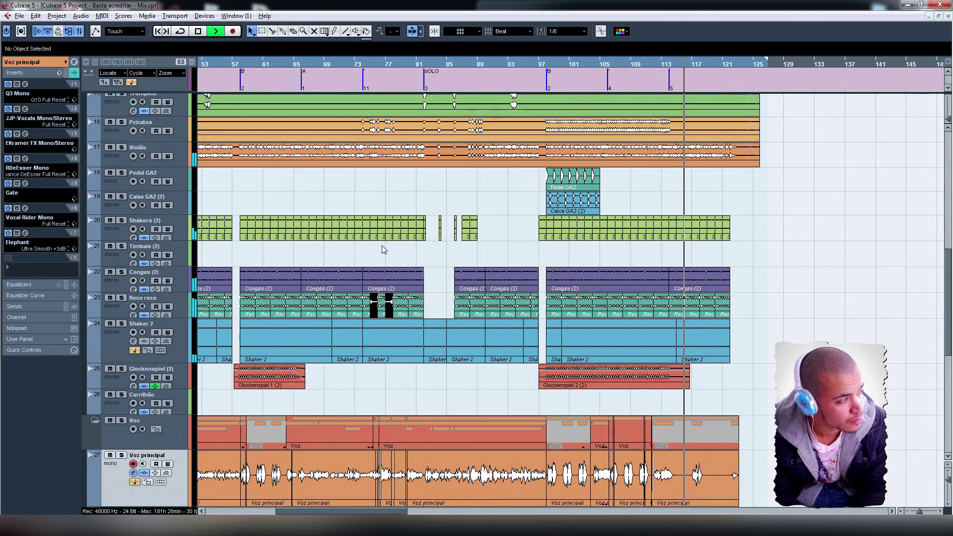
{"action": "key", "text": "Down"}
{"action": "key", "text": "Down"}
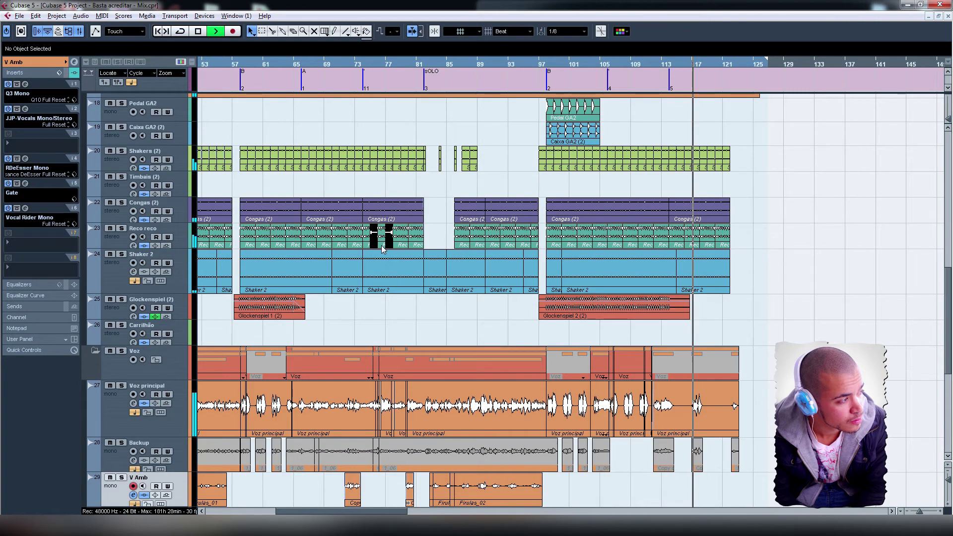
{"action": "key", "text": "Down"}
{"action": "key", "text": "Down"}
{"action": "key", "text": "Down"}
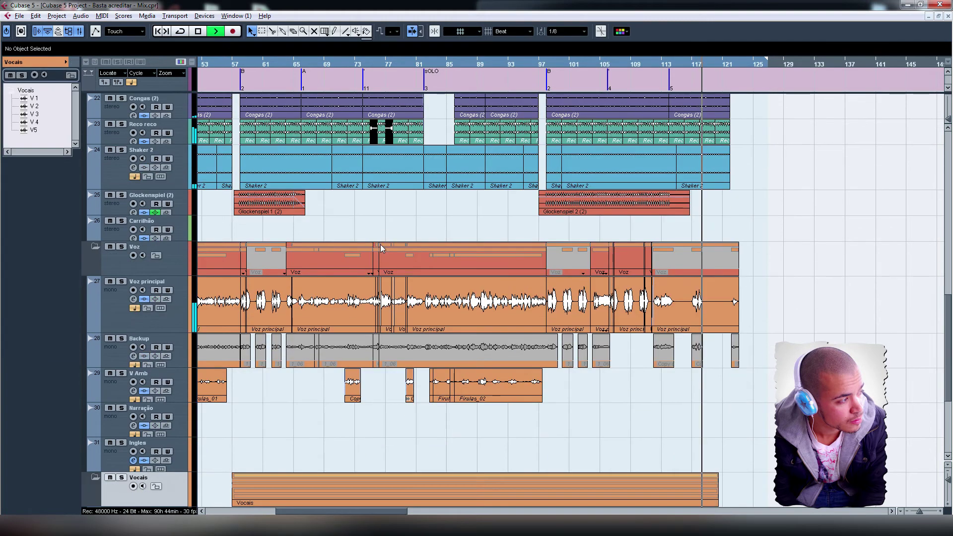
{"action": "key", "text": "Down"}
{"action": "key", "text": "Down"}
{"action": "key", "text": "Down"}
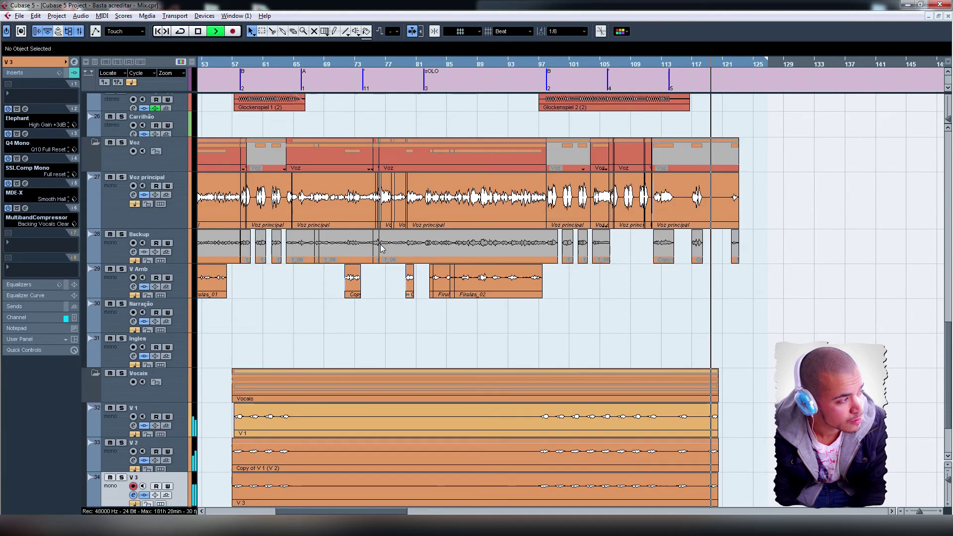
{"action": "key", "text": "Down"}
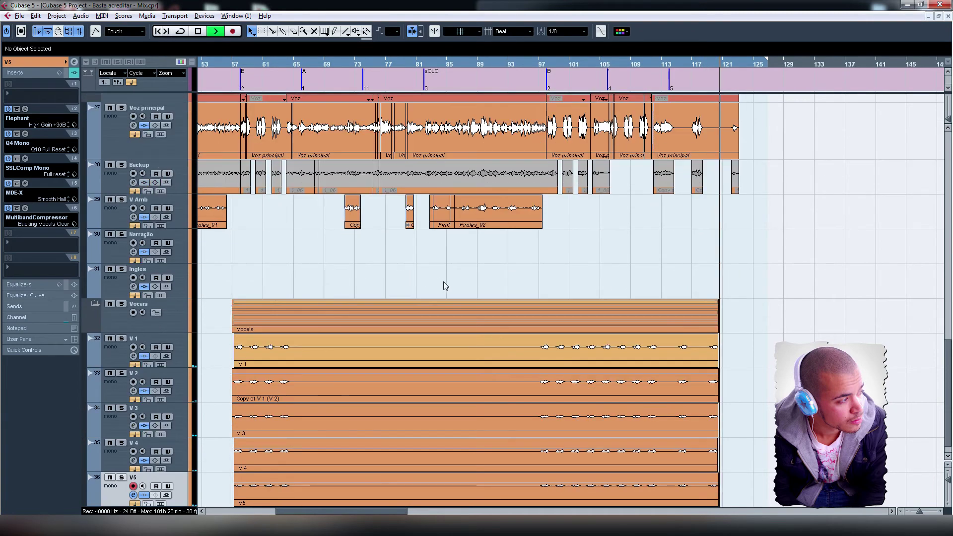
{"action": "key", "text": "Up"}
{"action": "scroll", "coordinate": [599, 282], "scroll_direction": "up", "scroll_amount": 3}
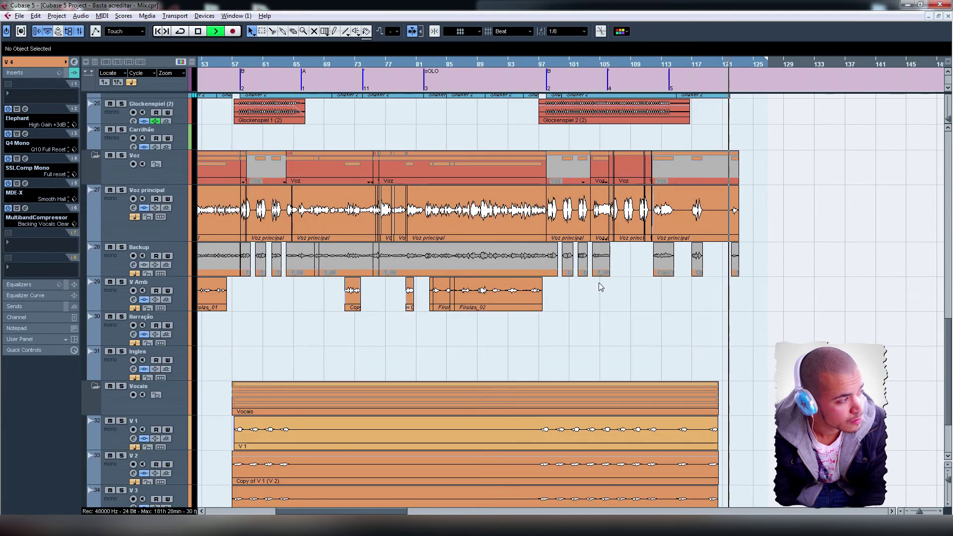
{"action": "scroll", "coordinate": [422, 217], "scroll_direction": "up", "scroll_amount": 3}
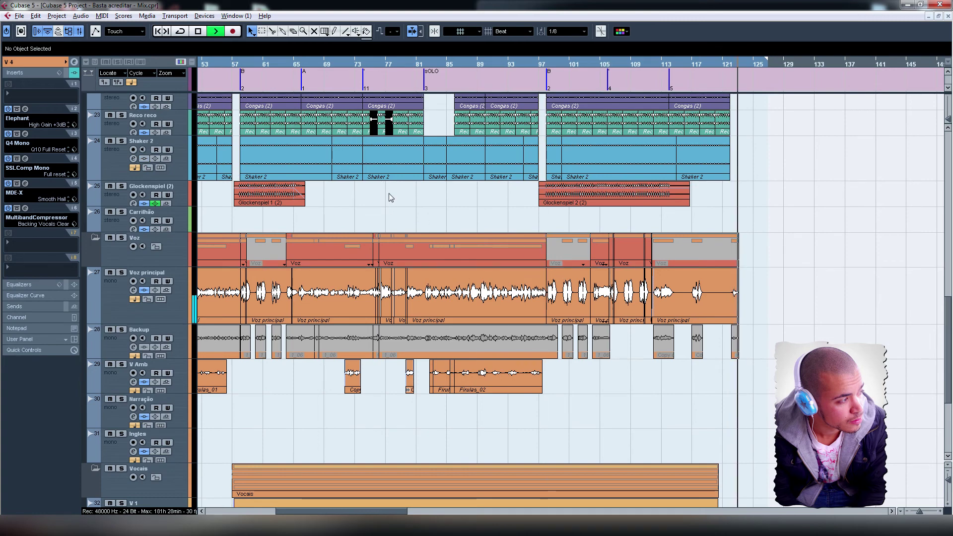